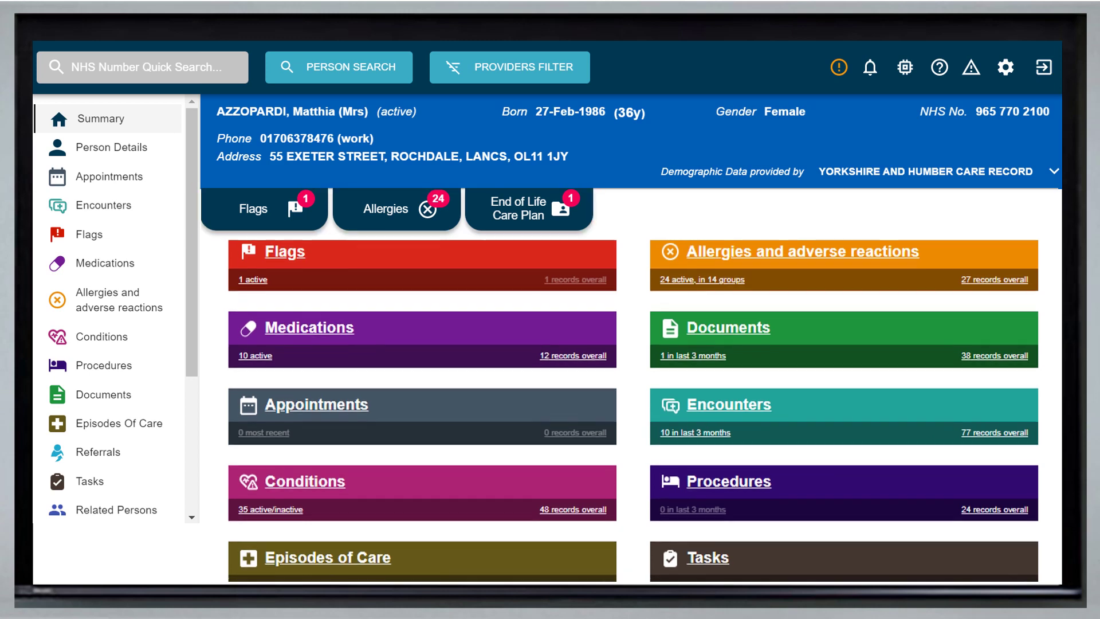
pyautogui.scroll(-2, 634, 410)
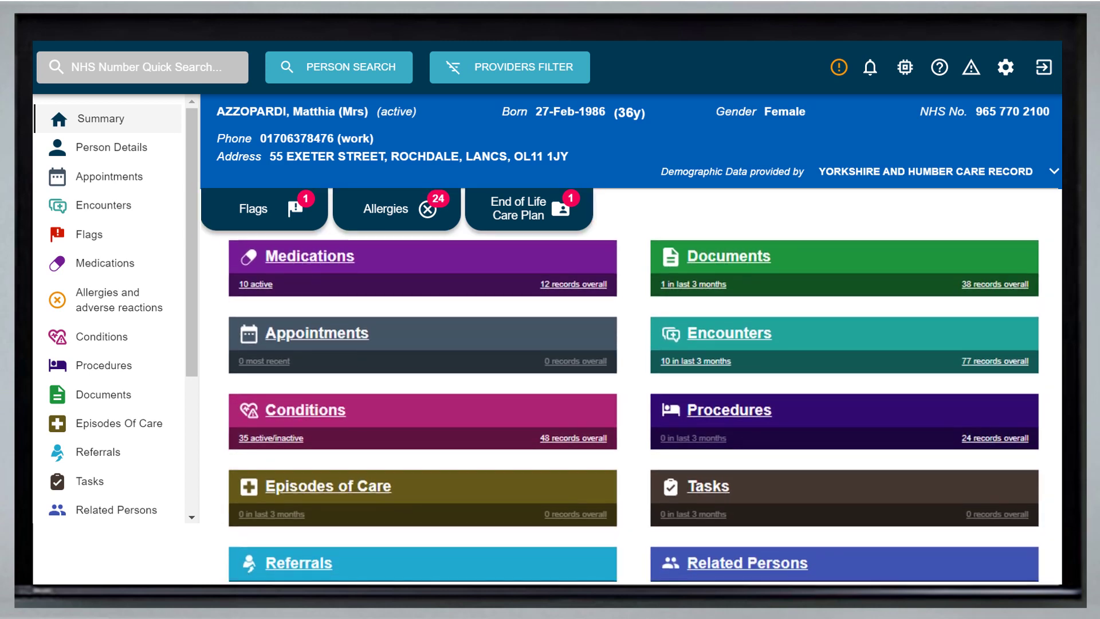